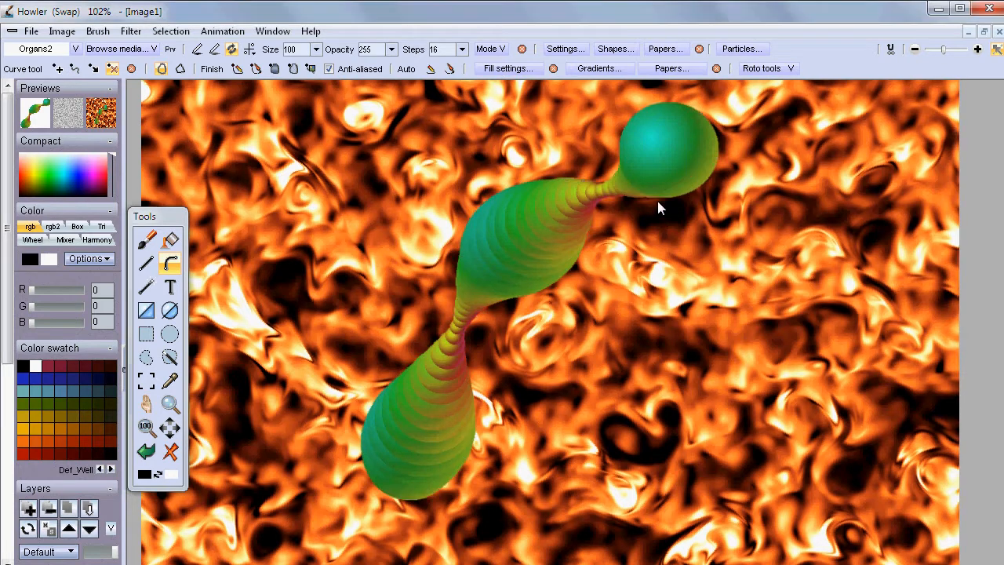
Complete the curve around the upper sphere by adding three points along its lower right edge and fitting them to the outline.
drag(662, 193, 566, 299)
scroll(563, 280, up, 5)
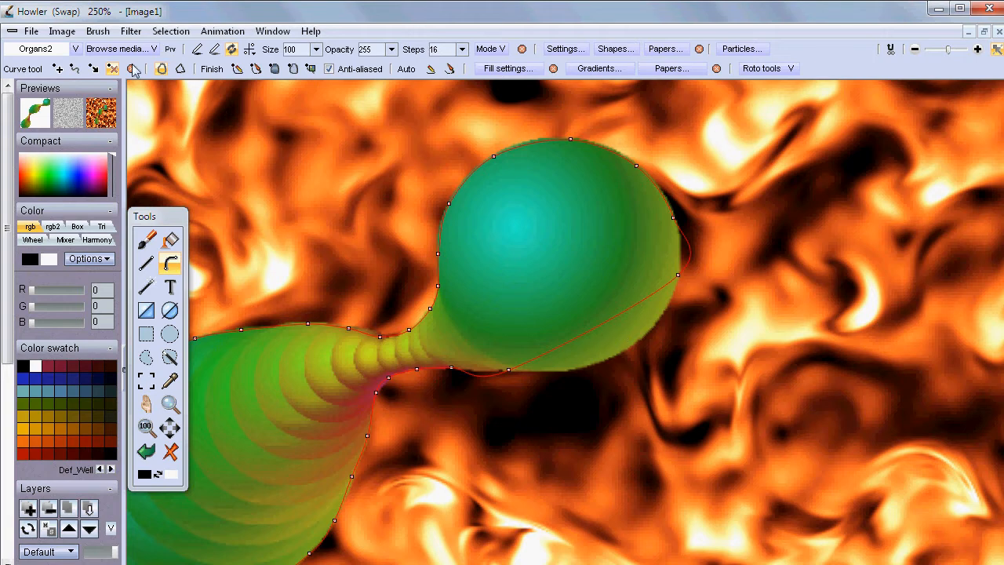
click(57, 69)
click(563, 341)
click(618, 316)
click(659, 308)
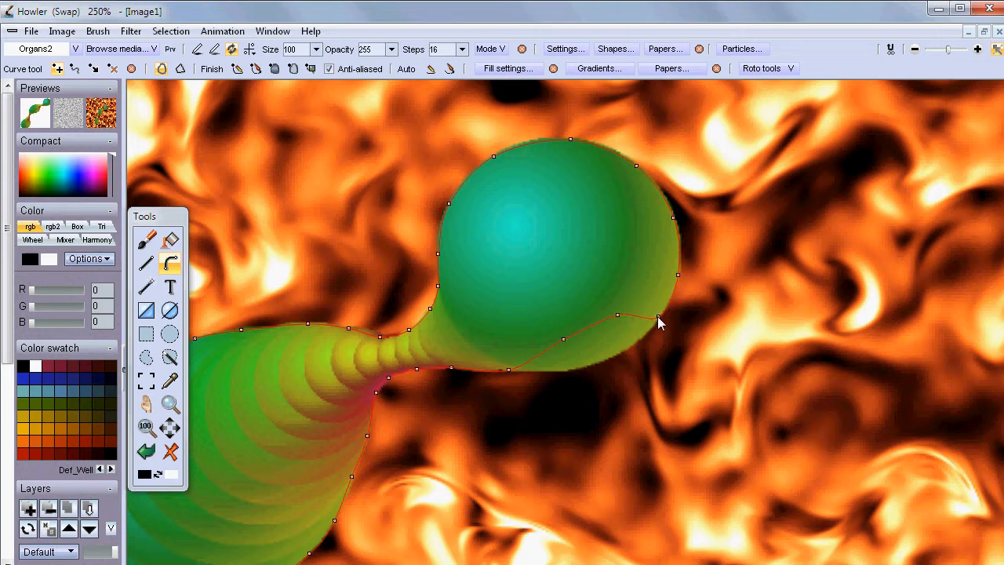
drag(618, 315, 621, 353)
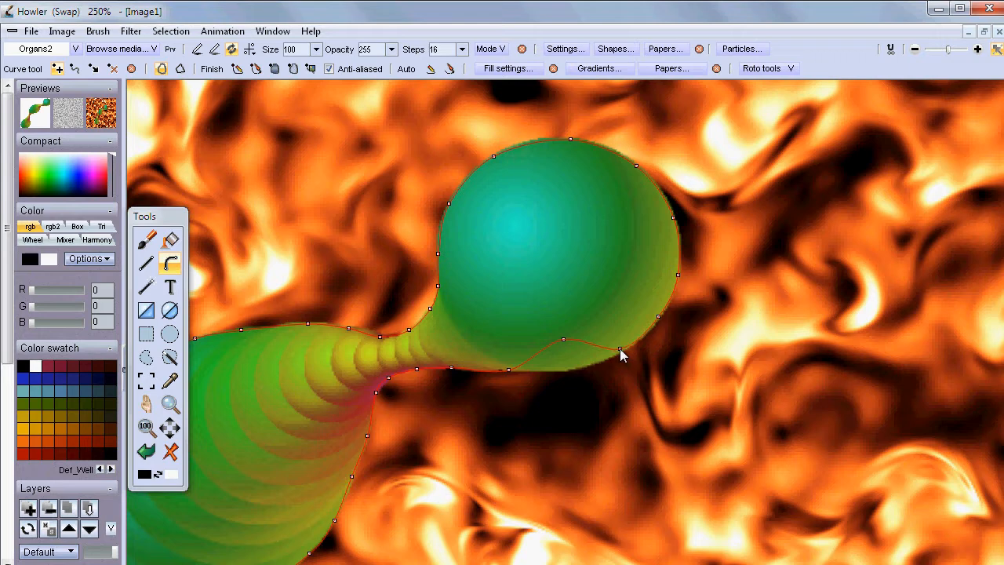
drag(564, 338, 566, 367)
mouse_move(672, 218)
mouse_down()
mouse_move(663, 227)
mouse_move(671, 214)
mouse_up()
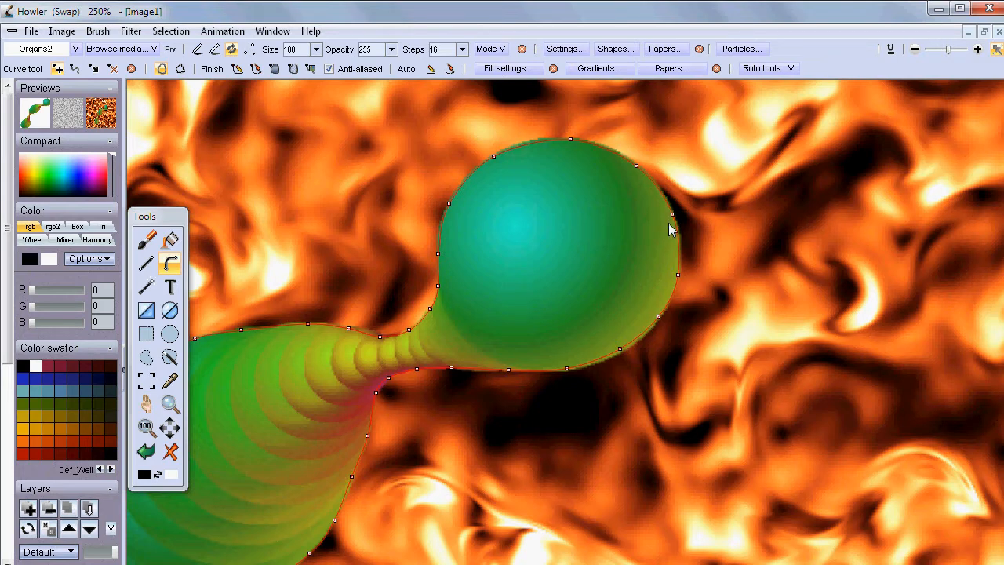
Try filling the closed curve around the green shape with green (RGB 38, 255, 31).
scroll(663, 258, up, 2)
scroll(667, 262, down, 2)
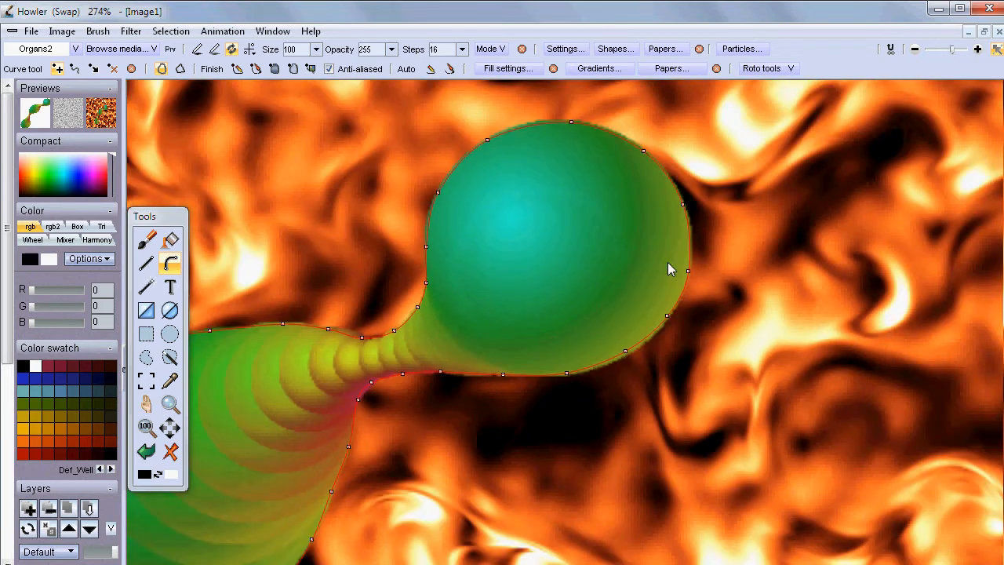
scroll(667, 262, down, 3)
drag(417, 378, 589, 285)
scroll(618, 283, down, 2)
drag(523, 353, 526, 278)
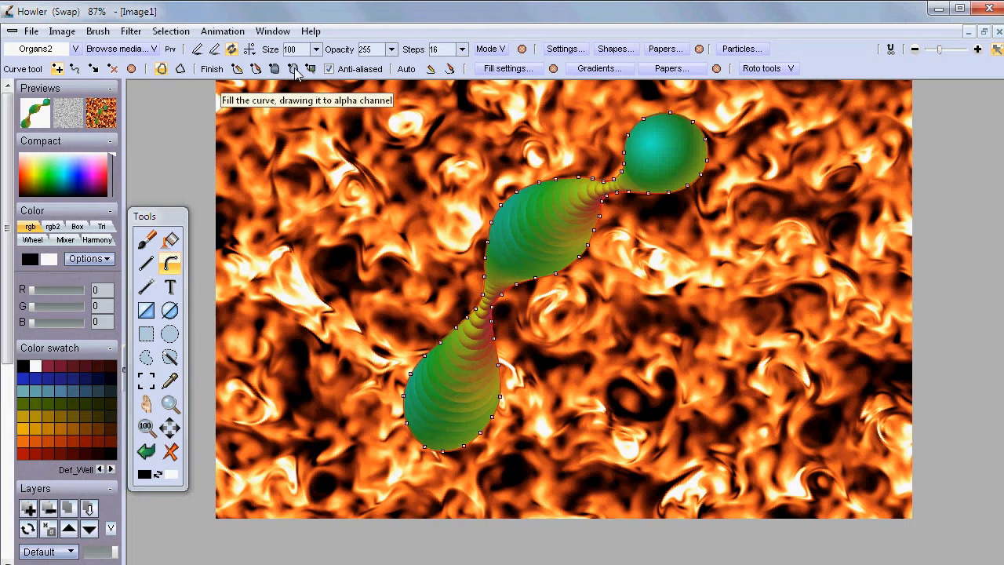
mouse_move(76, 174)
mouse_down()
mouse_move(43, 172)
mouse_move(63, 177)
mouse_up()
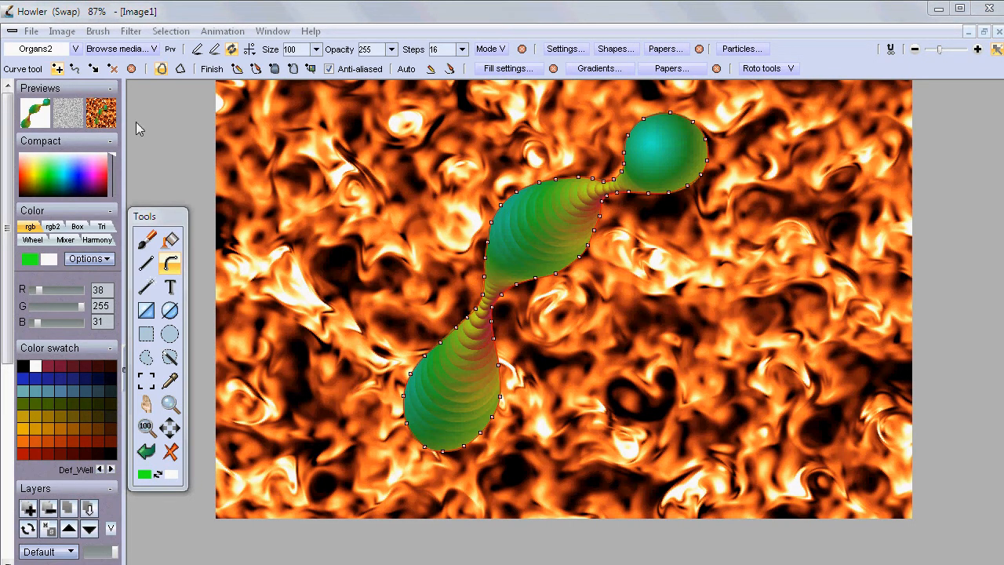
click(275, 70)
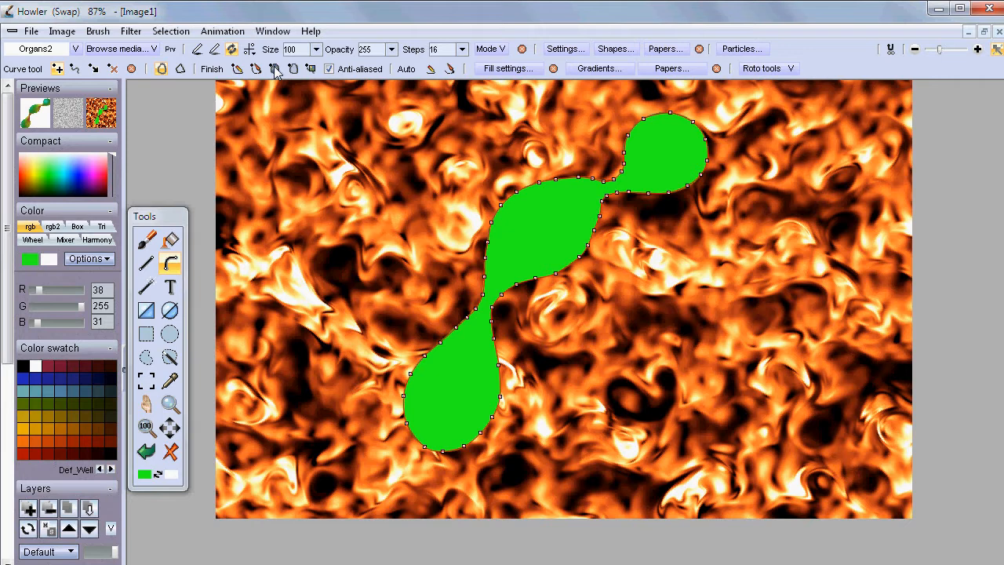
key(ctrl+z)
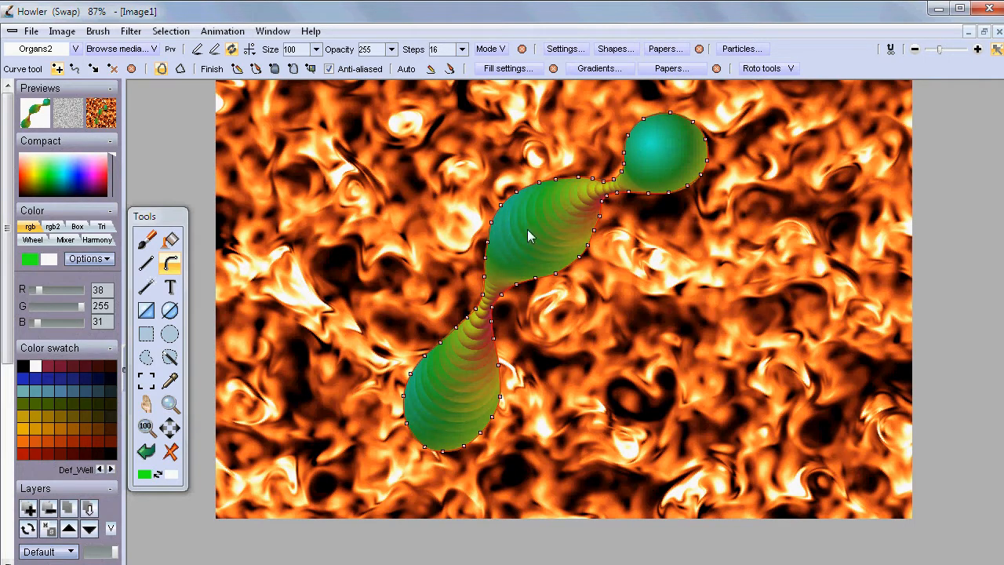
Fill the curve into the alpha channel with the Replace option and use the resulting selection as a brush.
click(295, 71)
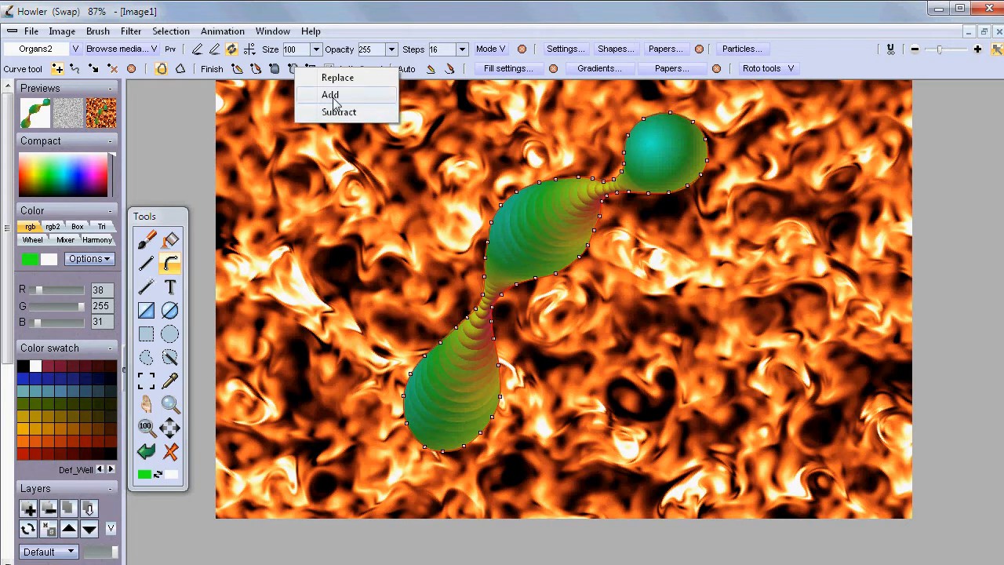
click(342, 79)
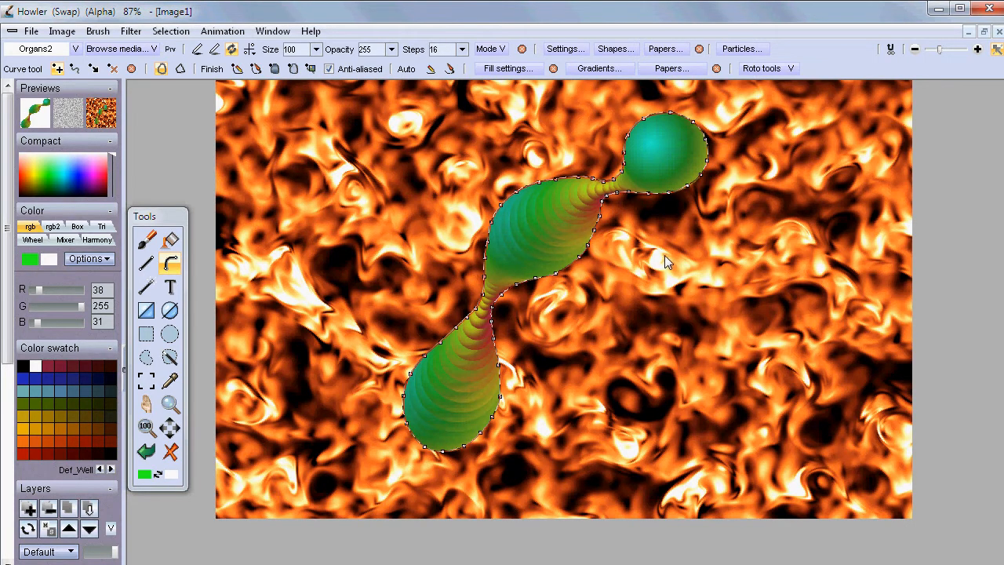
drag(502, 292, 469, 348)
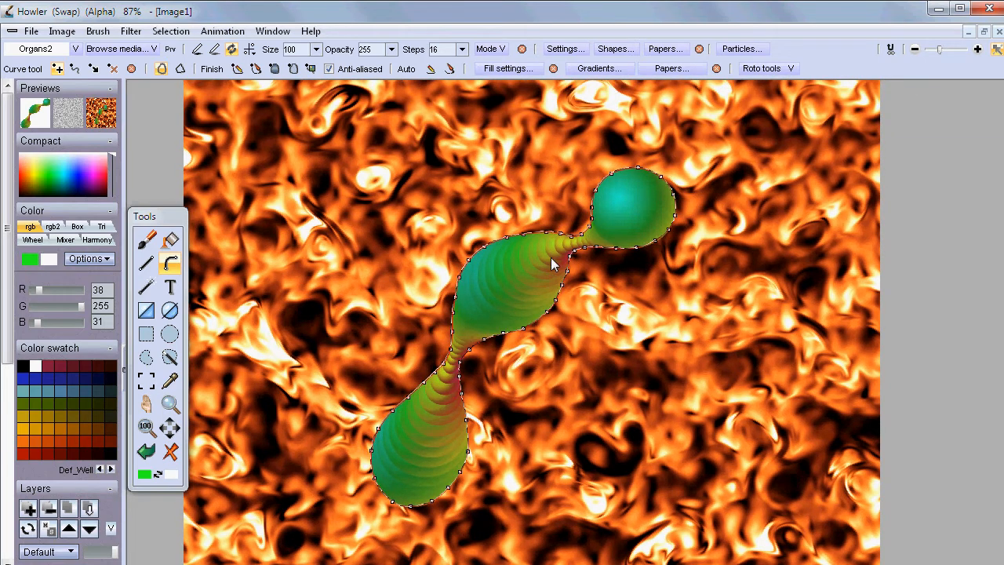
click(97, 31)
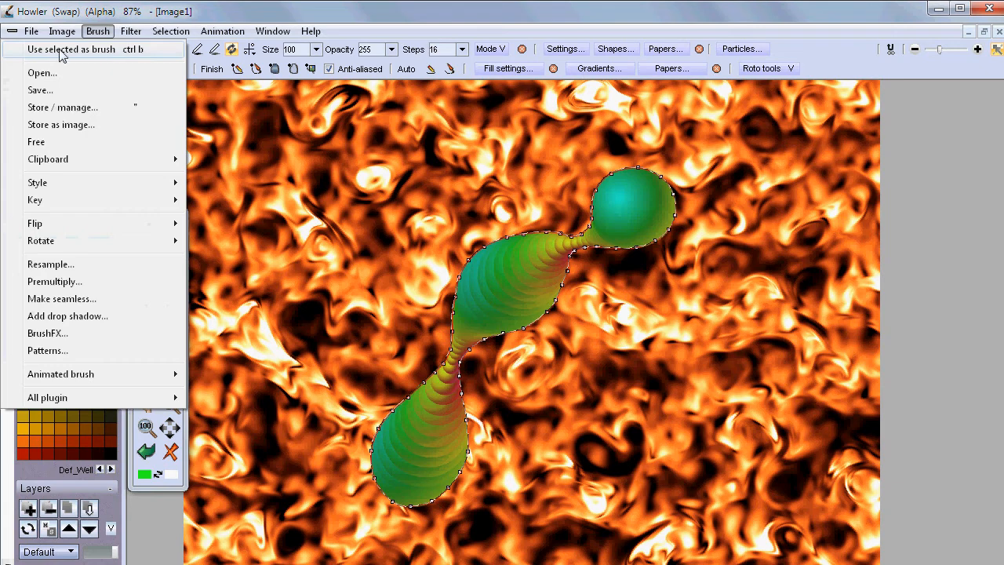
click(137, 50)
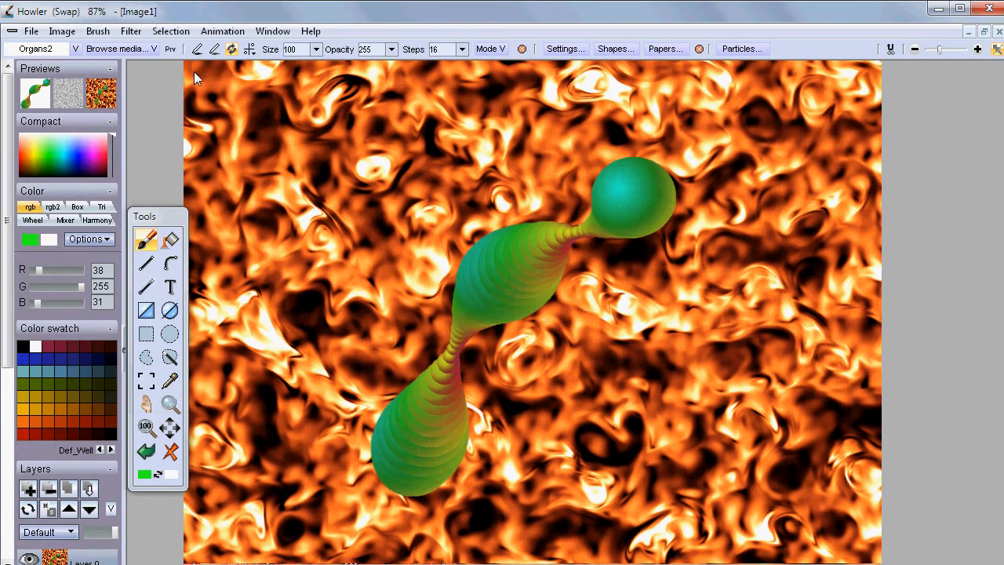
Open the brush Store / manage window and place it clear of most of the painted shape.
click(99, 31)
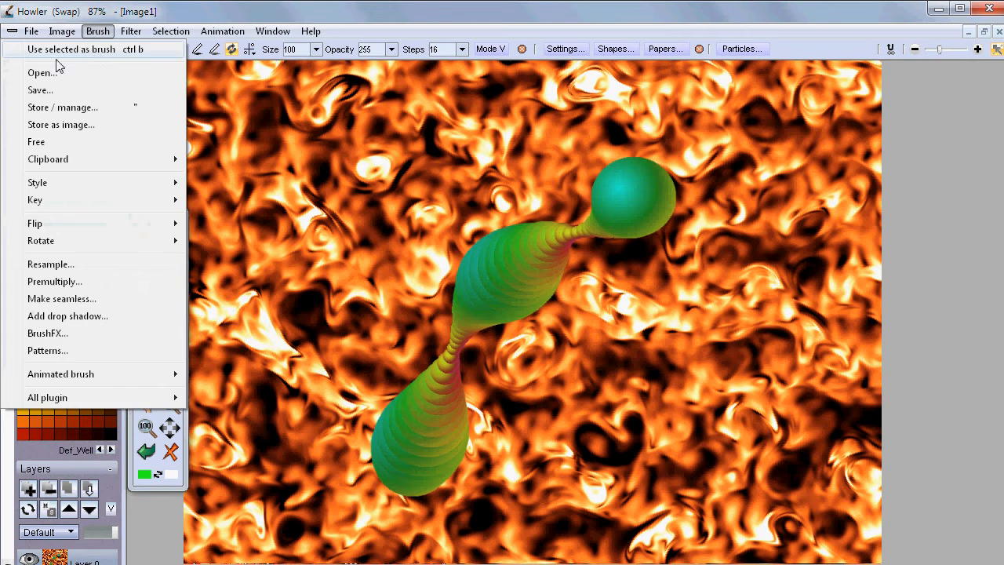
click(146, 109)
mouse_move(114, 71)
mouse_down()
mouse_move(892, 69)
mouse_move(711, 70)
mouse_up()
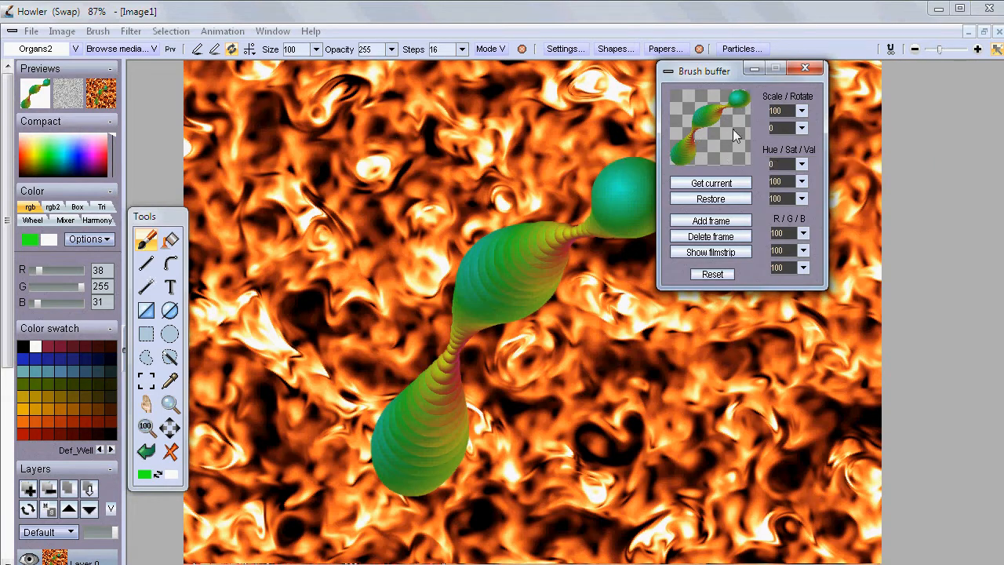
Paint overlapping copies of the captured brush across the canvas and move the brush buffer window farther aside.
click(149, 238)
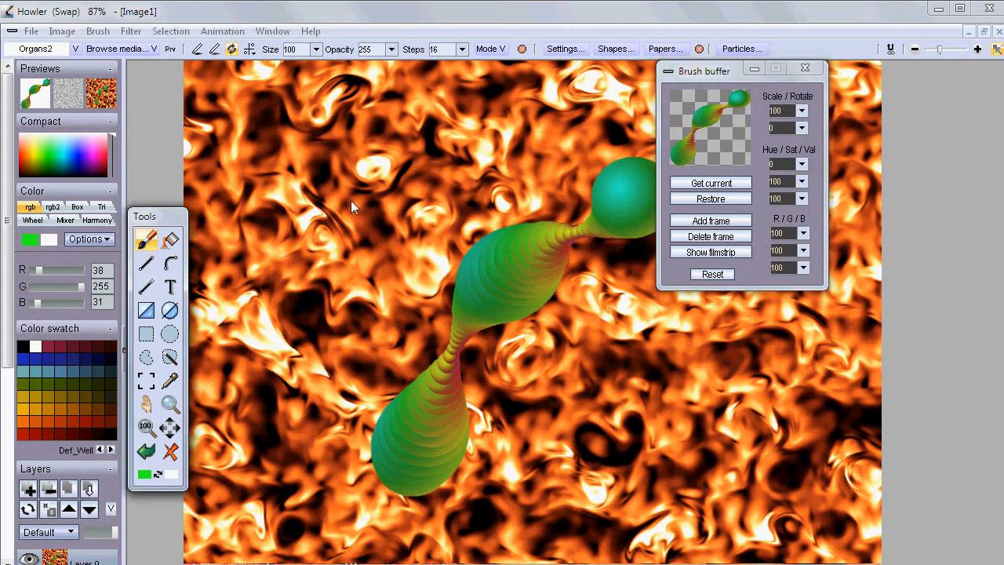
mouse_move(337, 195)
mouse_down()
mouse_move(337, 285)
mouse_move(463, 306)
mouse_move(591, 415)
mouse_move(702, 443)
mouse_up()
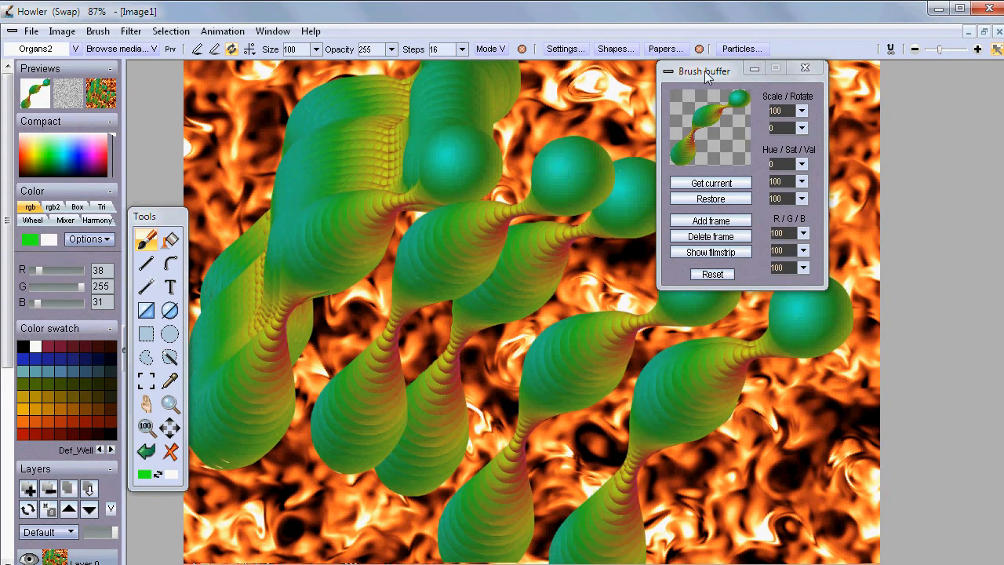
drag(704, 70, 849, 112)
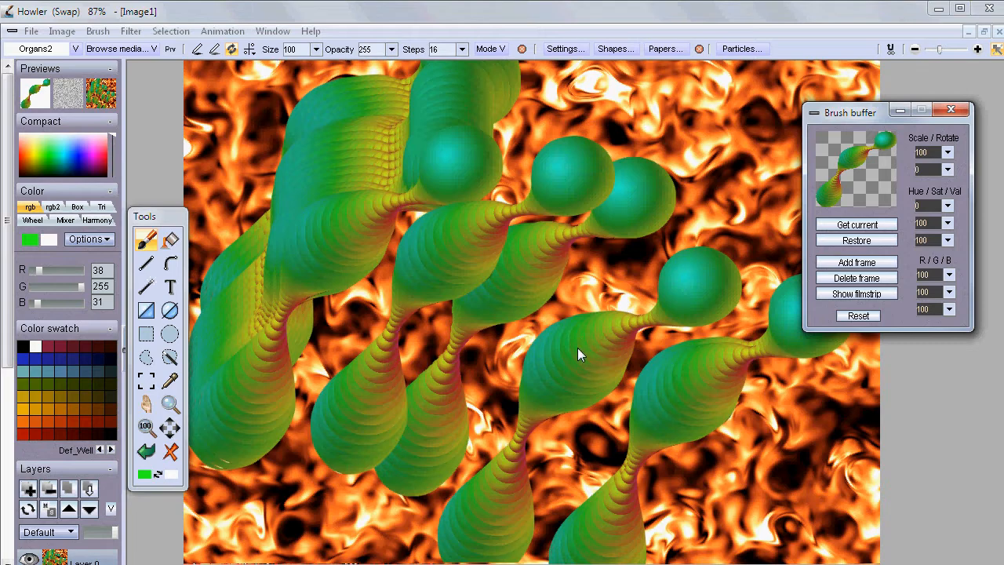
Bring back the old curve with the Curve tool and clear it from the canvas.
scroll(484, 234, up, 5)
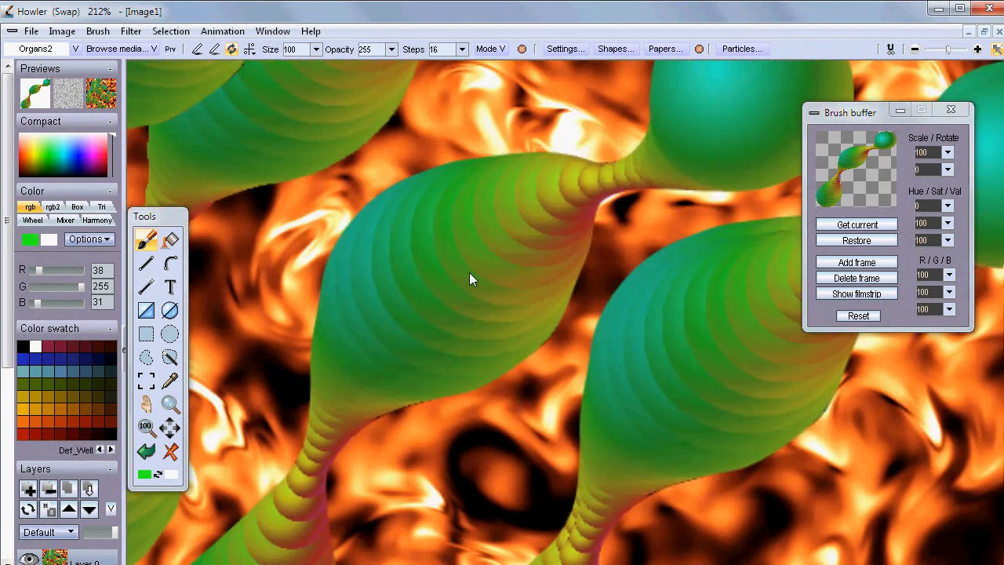
drag(469, 272, 474, 263)
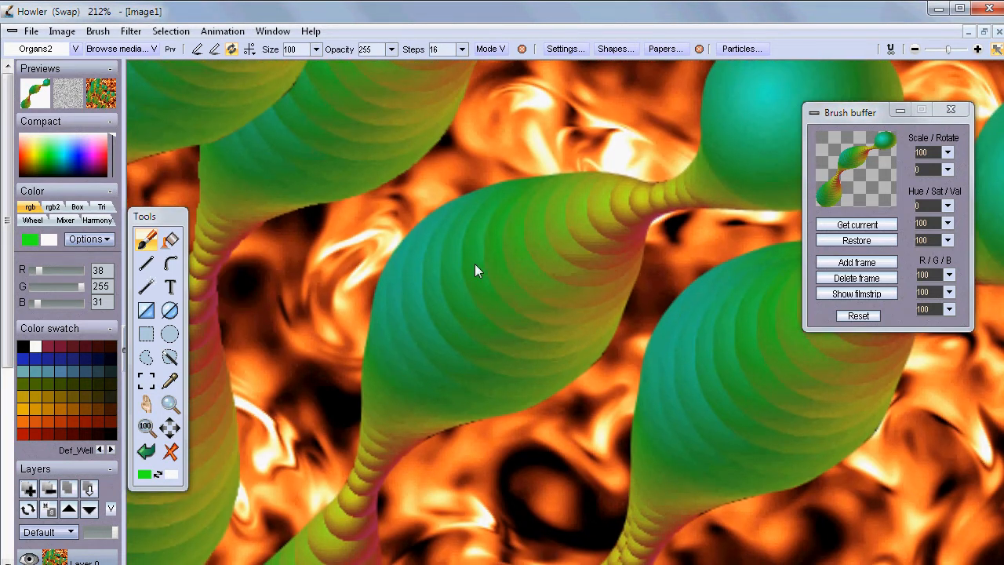
click(172, 265)
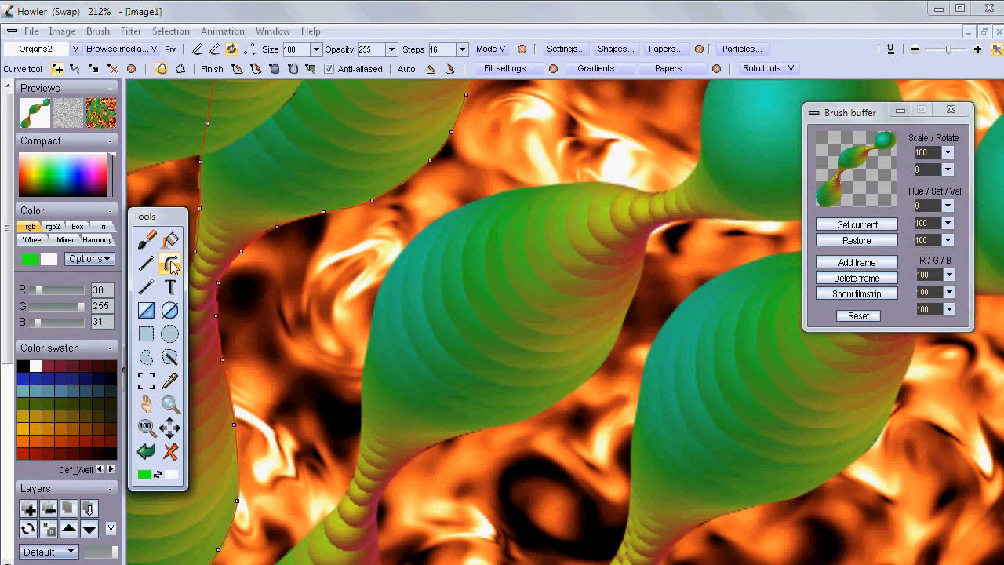
click(131, 69)
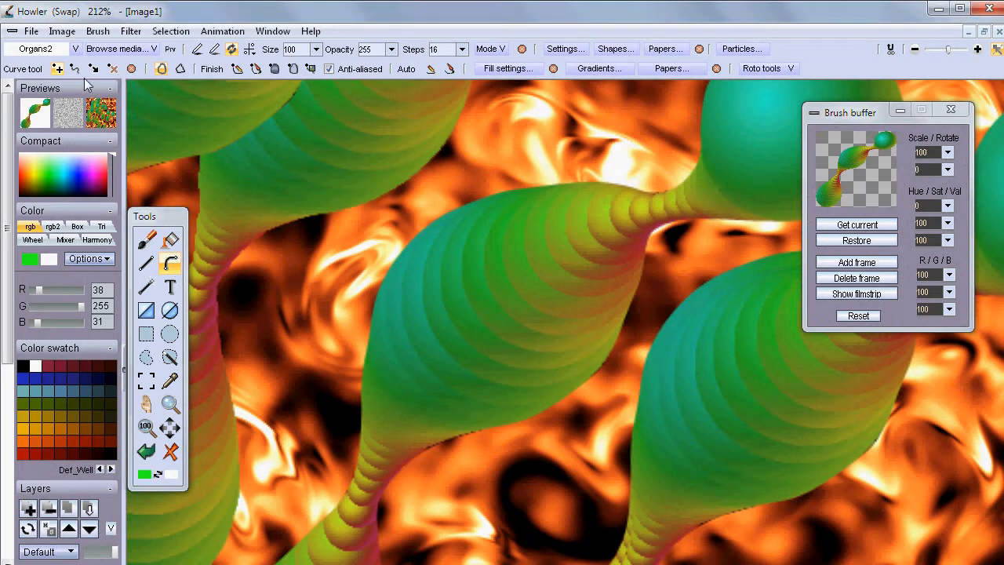
Start a new curve along the upper left edge of the central bulb, switching it from closed to open.
click(57, 69)
click(561, 187)
click(486, 198)
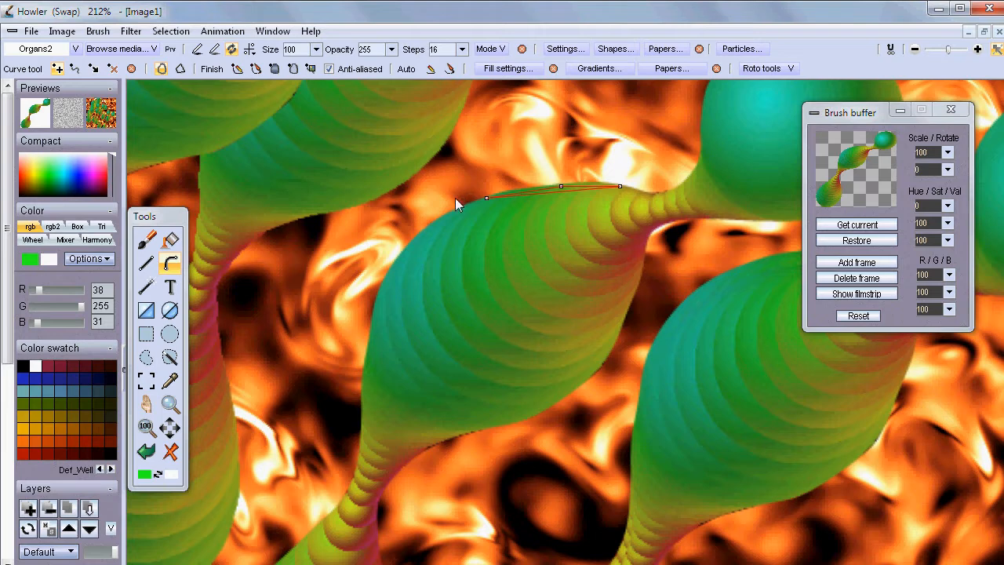
click(160, 70)
click(430, 226)
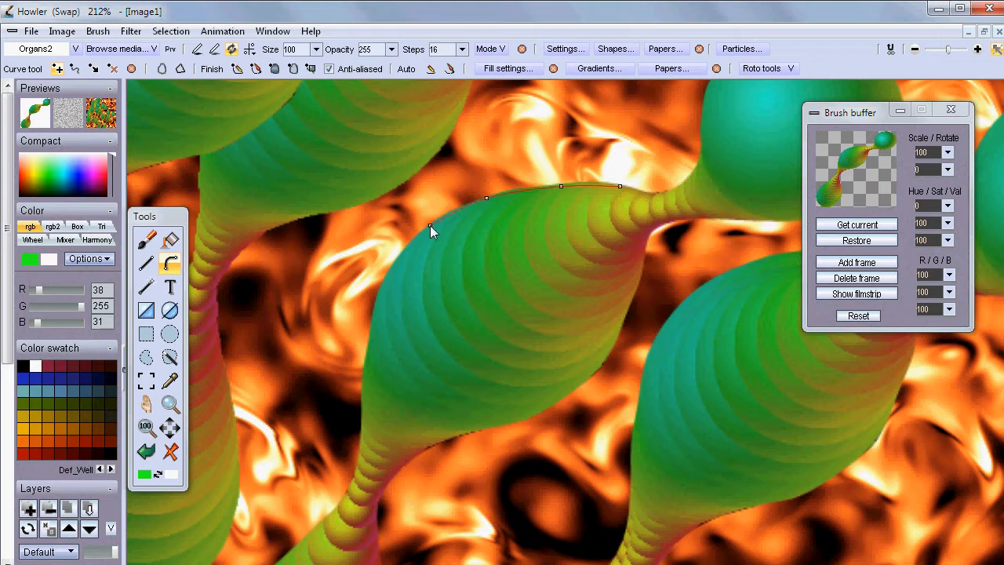
click(389, 271)
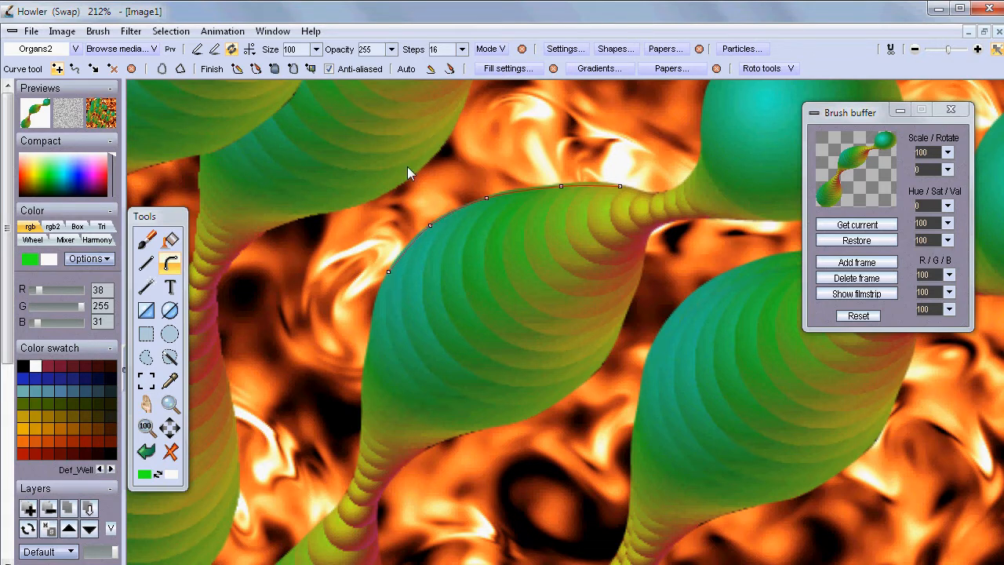
Switch back to a closed curve and continue its points down the bulb's left side, around the bottom and up to the right neck.
click(180, 70)
click(161, 69)
click(373, 323)
click(365, 386)
click(371, 466)
click(399, 466)
click(420, 455)
click(463, 434)
click(524, 420)
click(587, 380)
click(624, 314)
click(642, 267)
click(658, 225)
click(653, 195)
Refine the curve at the bulb's lower neck by adding two points and moving the nearby points onto the outline.
drag(360, 464, 440, 337)
scroll(432, 337, up, 5)
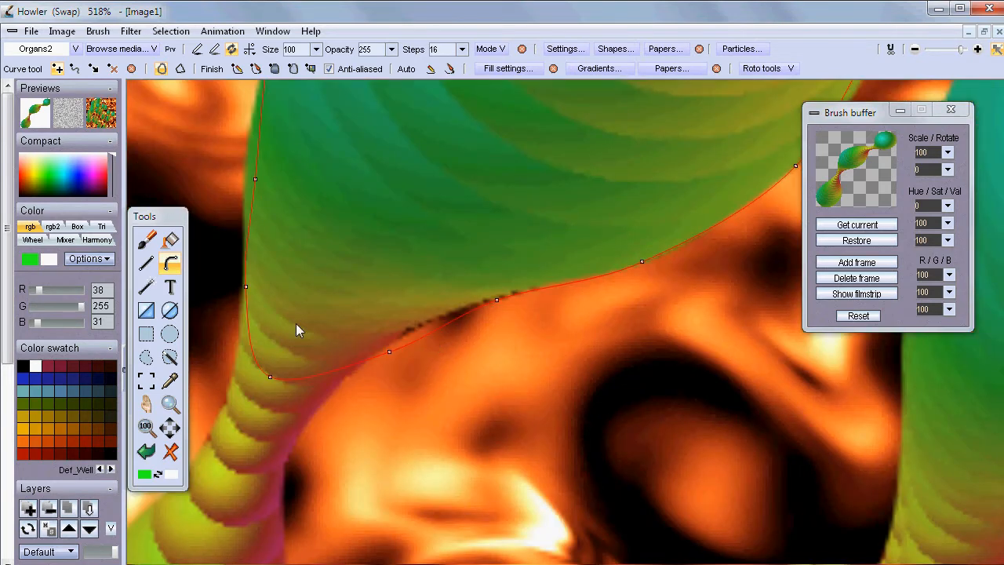
drag(432, 368, 408, 350)
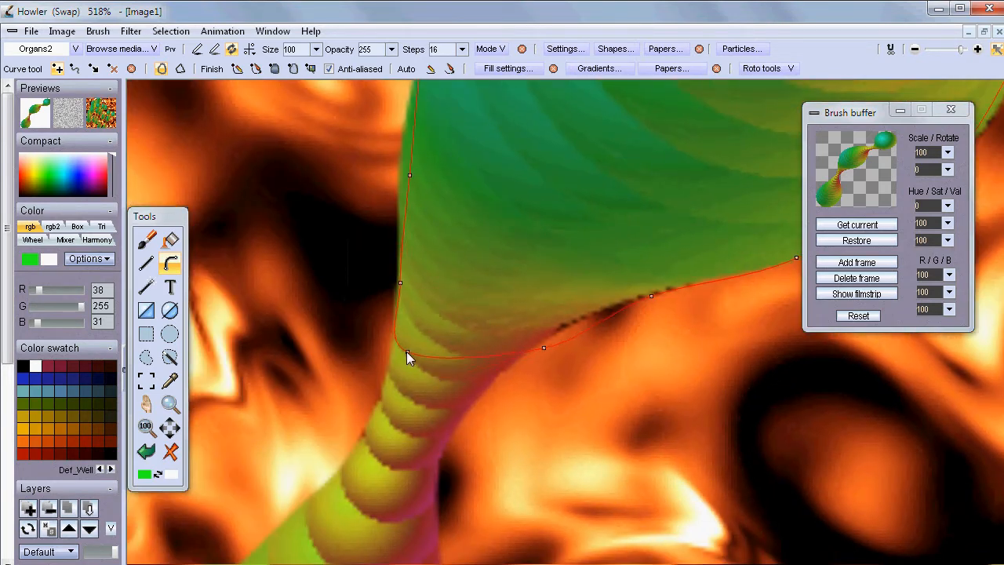
click(468, 355)
drag(468, 357, 439, 377)
drag(544, 350, 495, 369)
click(585, 323)
drag(585, 324, 565, 326)
Fit the curve to the bulb's lower right edge by shifting existing points and adding two more.
drag(650, 296, 345, 346)
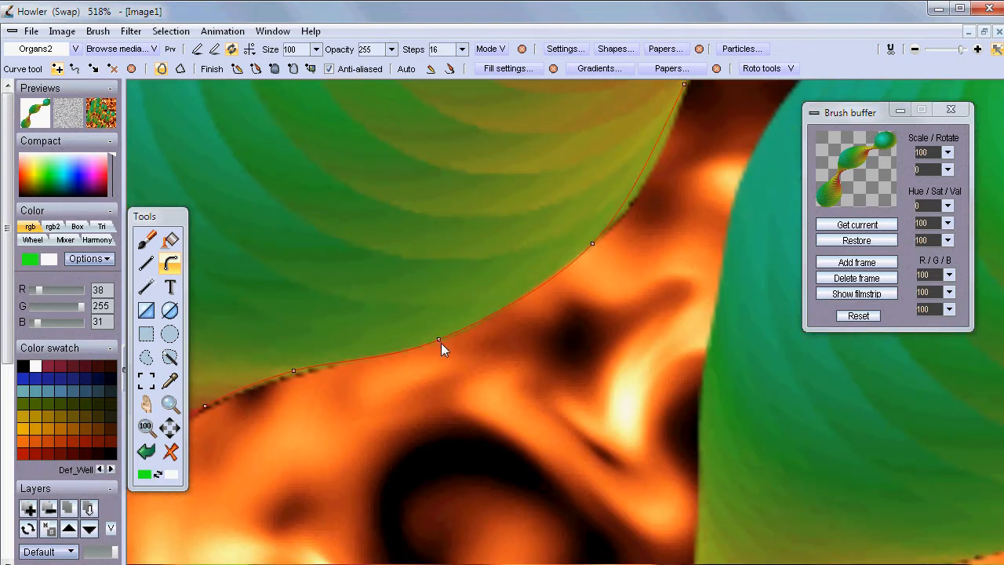
drag(440, 339, 380, 354)
click(470, 325)
click(544, 283)
drag(594, 243, 625, 205)
Tighten the curve along the bulb's right edge by adding a point and aligning it with the outline.
drag(556, 208, 399, 373)
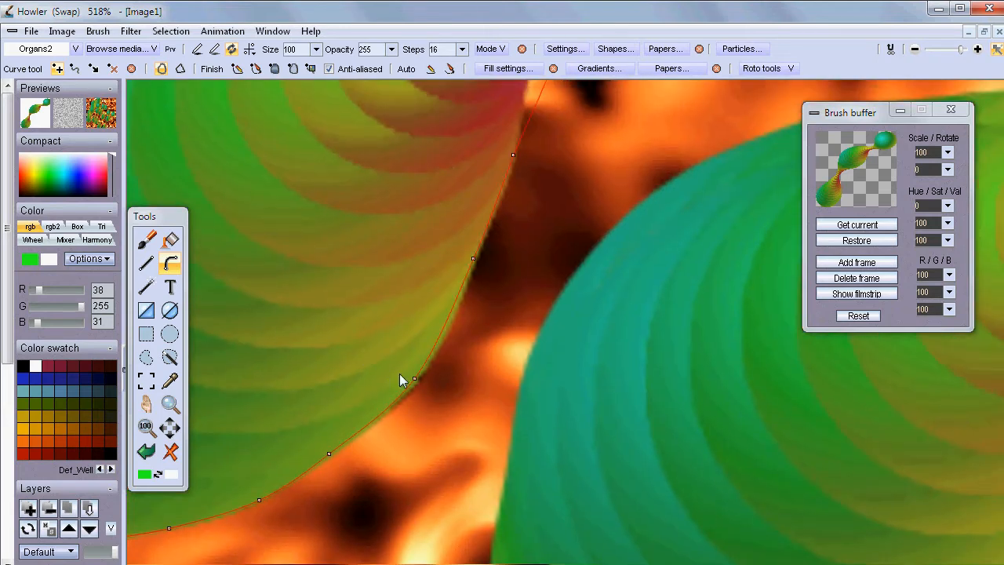
click(449, 327)
drag(449, 328, 444, 330)
drag(498, 211, 474, 313)
click(473, 305)
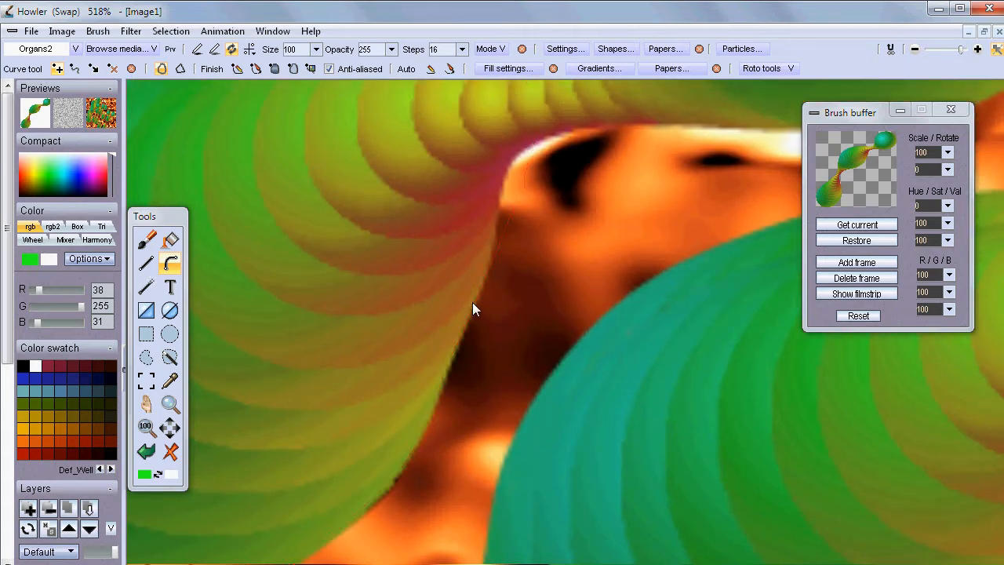
Shape the curve around the bulb's upper right neck by adding points and adjusting them to close across the neck.
click(499, 200)
click(510, 166)
drag(490, 170, 442, 352)
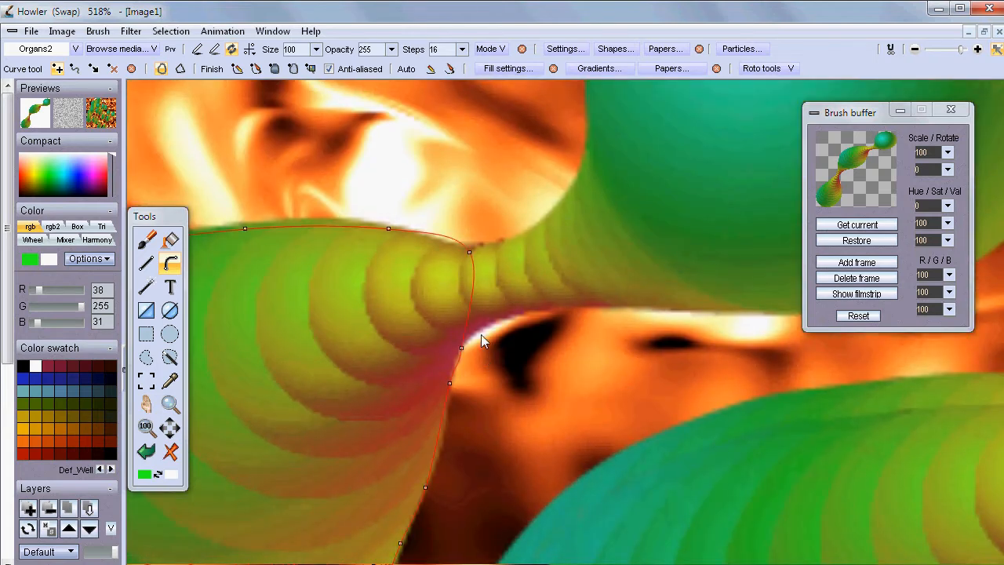
click(460, 340)
drag(483, 277, 488, 305)
click(447, 252)
drag(449, 253, 474, 255)
Fit the curve to the bulb's upper edge by nudging the existing points onto the outline.
drag(332, 234, 684, 283)
drag(554, 286, 553, 281)
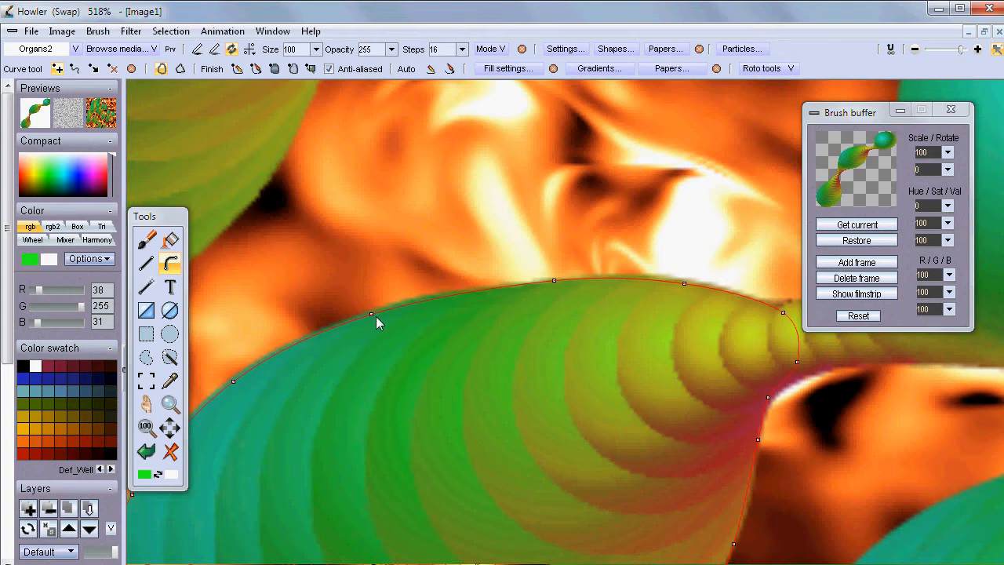
drag(374, 314, 377, 309)
drag(344, 352, 608, 236)
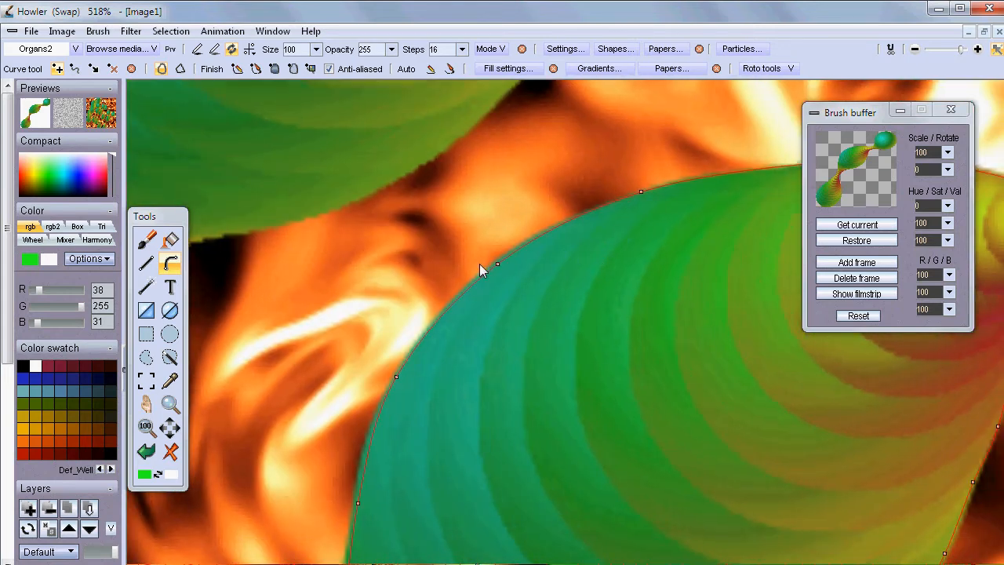
drag(499, 265, 494, 263)
Align the curve points along the bulb's left edge down to the lower neck with the painted outline.
drag(429, 472, 492, 297)
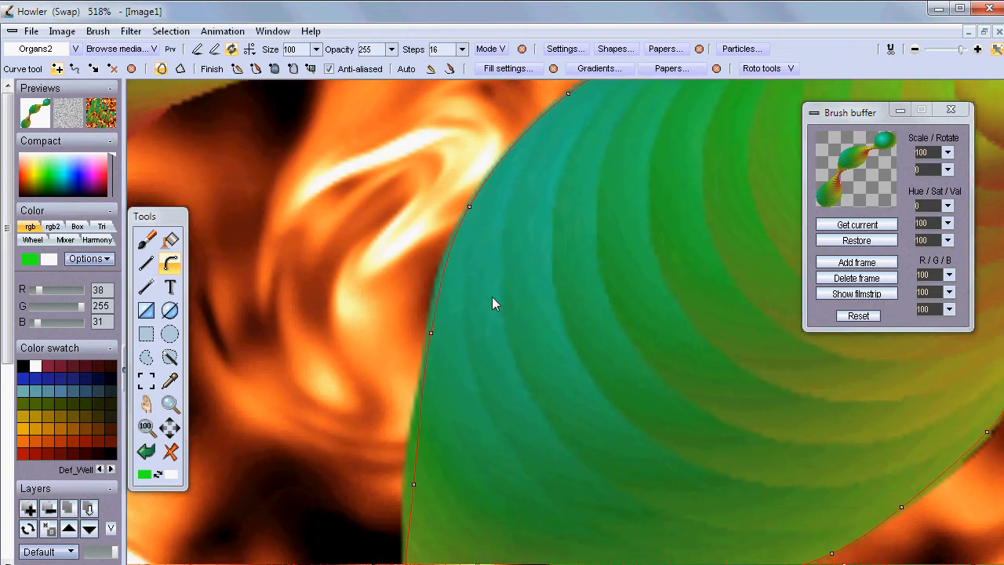
drag(430, 335, 428, 338)
drag(419, 483, 405, 476)
scroll(454, 367, down, 3)
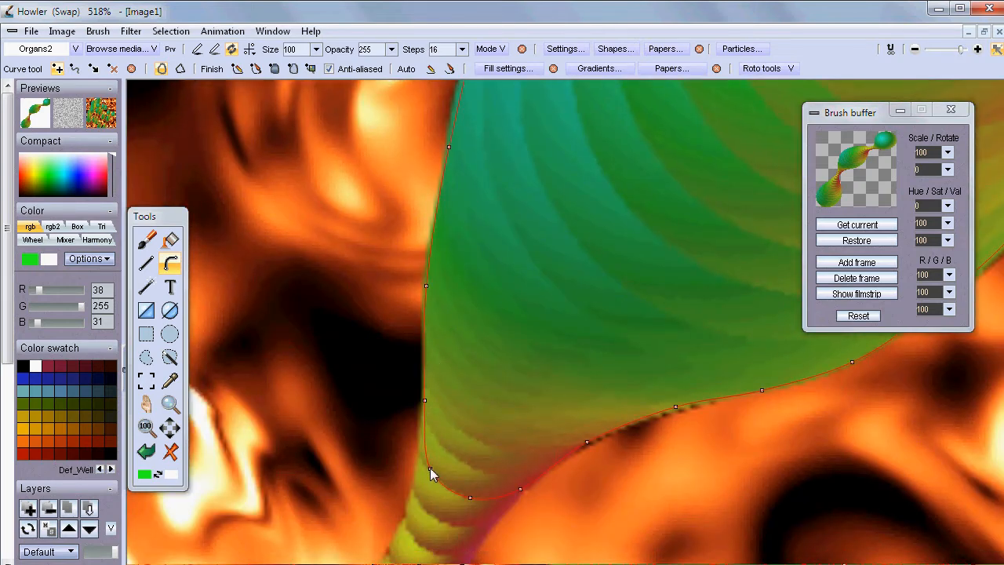
drag(429, 468, 427, 462)
Turn the finished bulb outline into an alpha selection using the Replace option.
drag(546, 225, 488, 313)
scroll(513, 325, down, 4)
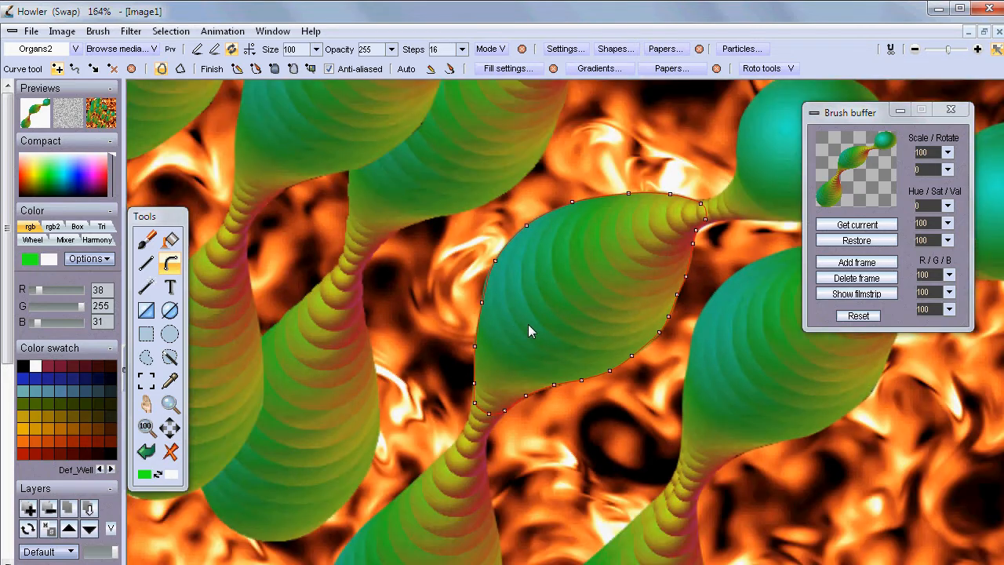
drag(519, 264, 449, 302)
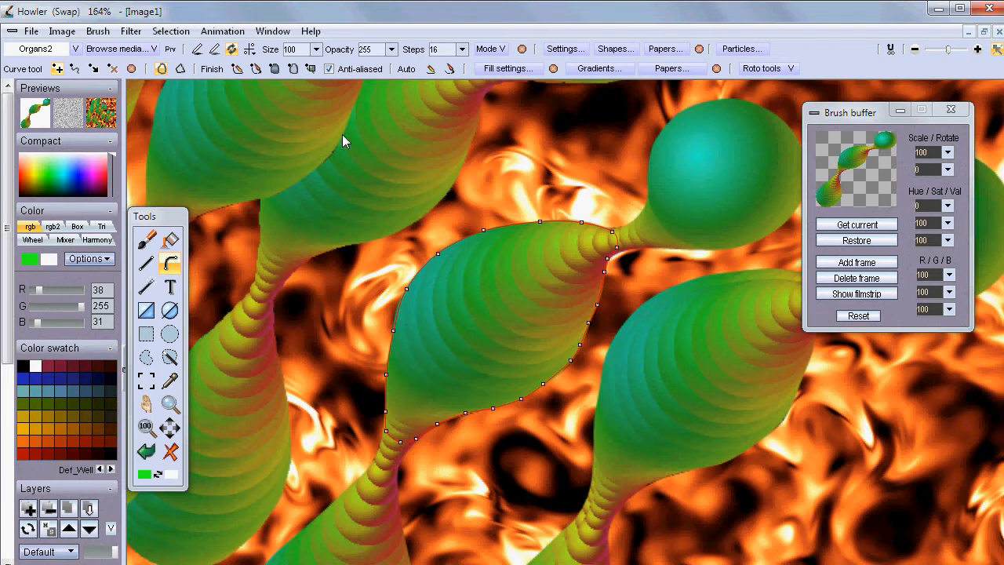
click(293, 69)
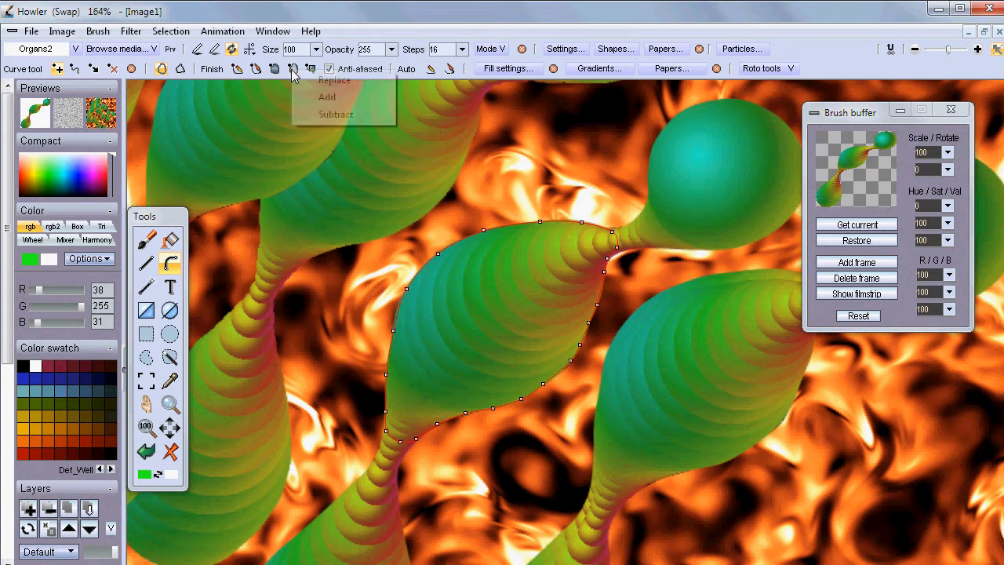
click(334, 81)
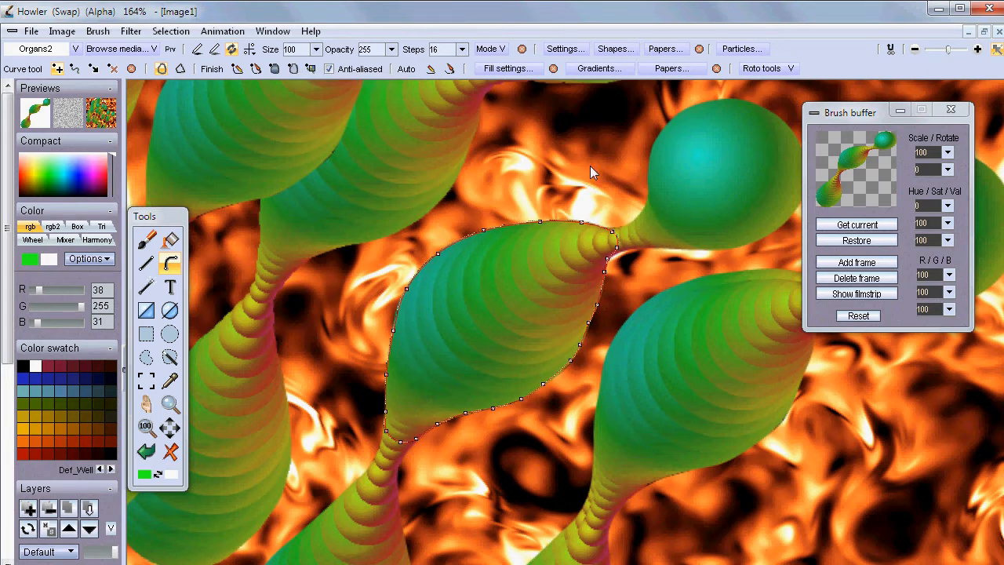
scroll(529, 315, down, 3)
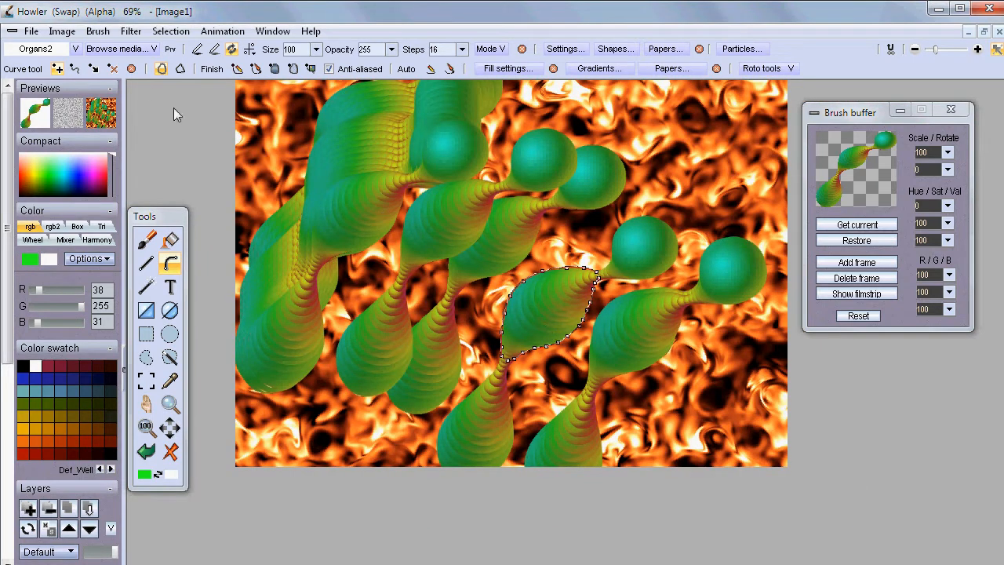
Capture the selected bulb as a custom brush and store it in a second brush buffer placed near the first.
click(97, 32)
click(100, 52)
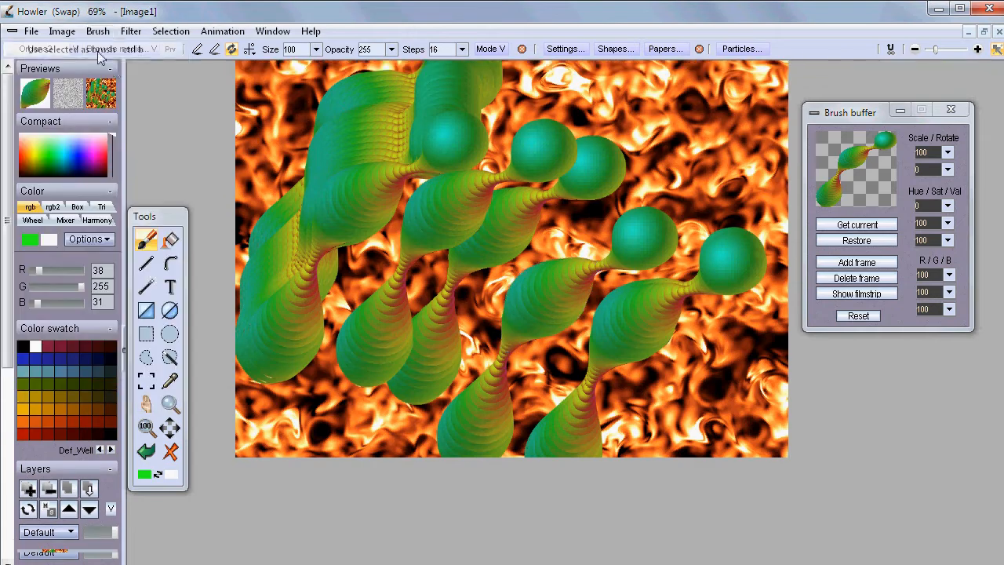
click(98, 31)
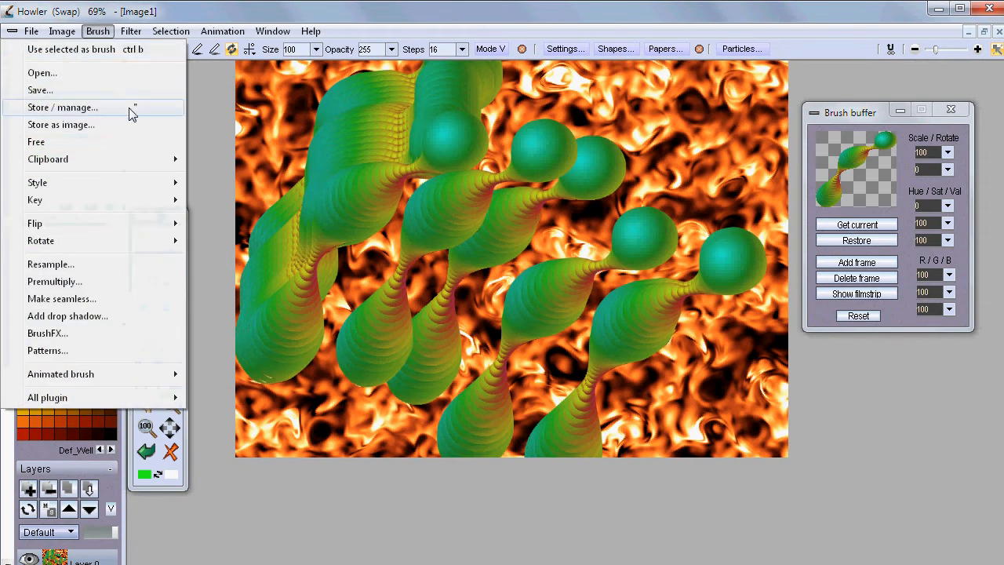
click(131, 108)
mouse_move(147, 88)
mouse_down()
mouse_move(698, 291)
mouse_move(877, 328)
mouse_move(832, 266)
mouse_up()
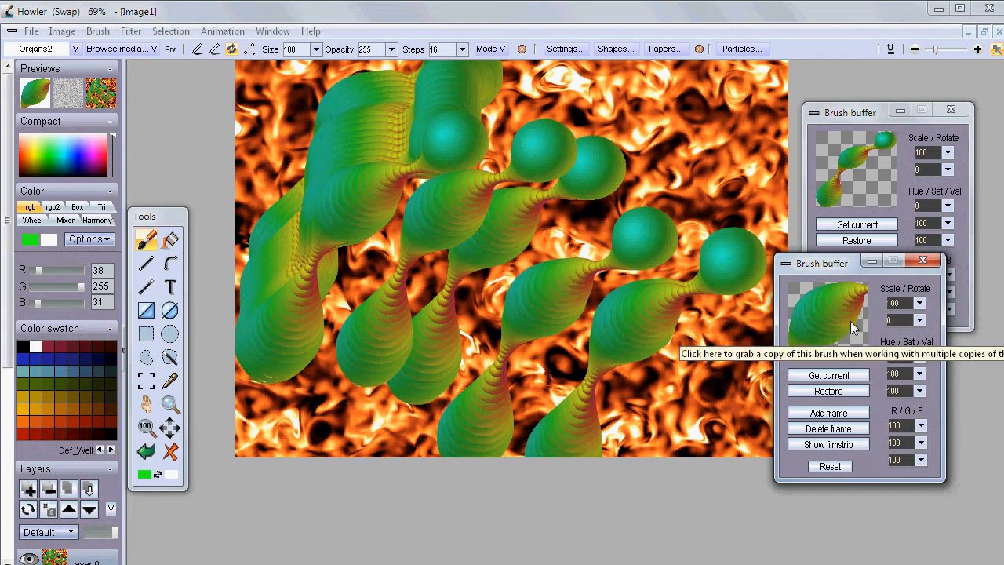
Paint freehand strokes over the image with the stored bulb-chain brush, followed by strokes and stamps with the single-bulb brush.
click(861, 159)
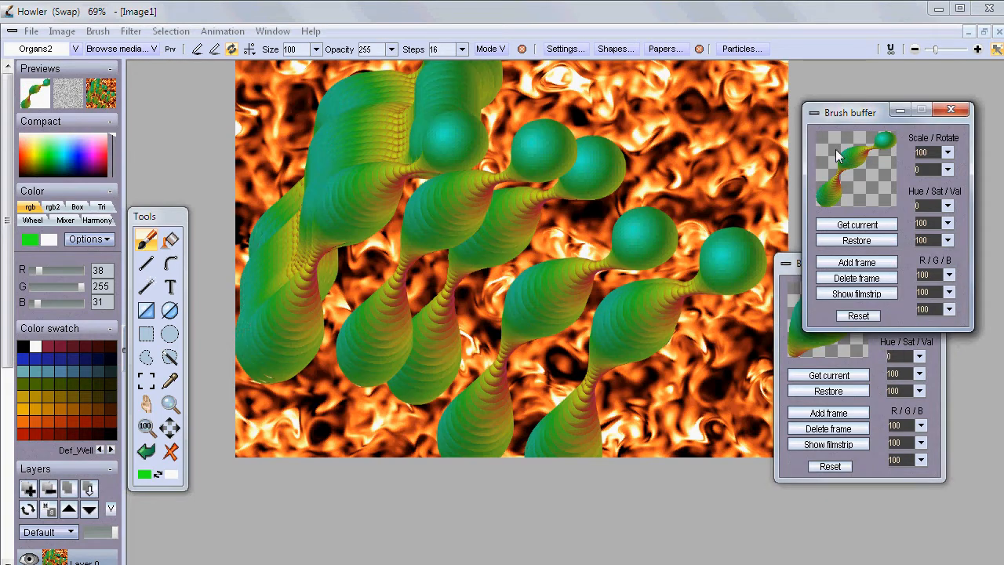
mouse_move(510, 206)
mouse_down()
mouse_move(480, 249)
mouse_move(547, 269)
mouse_up()
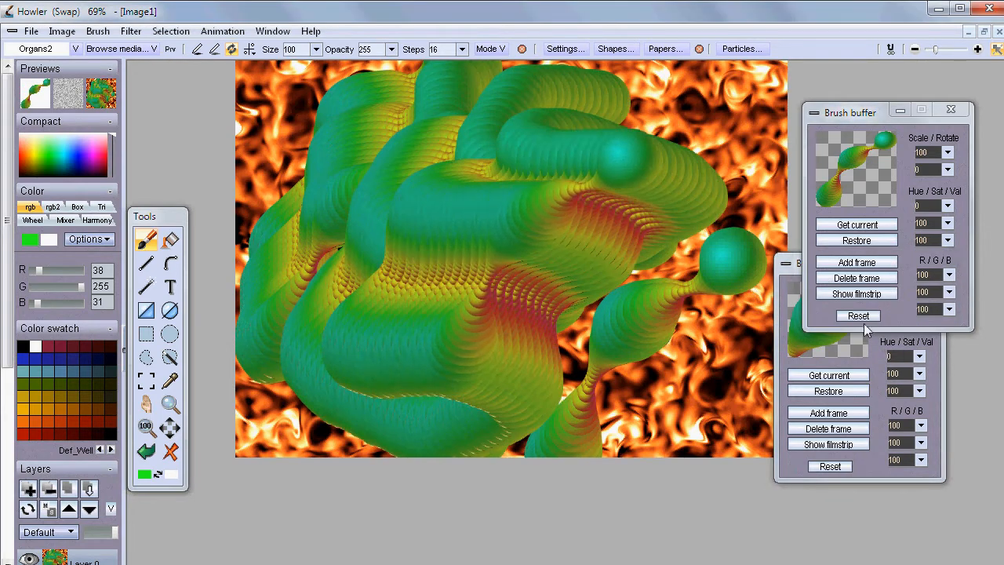
click(817, 342)
mouse_move(604, 232)
mouse_down()
mouse_move(488, 218)
mouse_move(624, 298)
mouse_move(672, 356)
mouse_up()
mouse_move(647, 157)
mouse_down()
mouse_move(533, 258)
mouse_move(510, 315)
mouse_up()
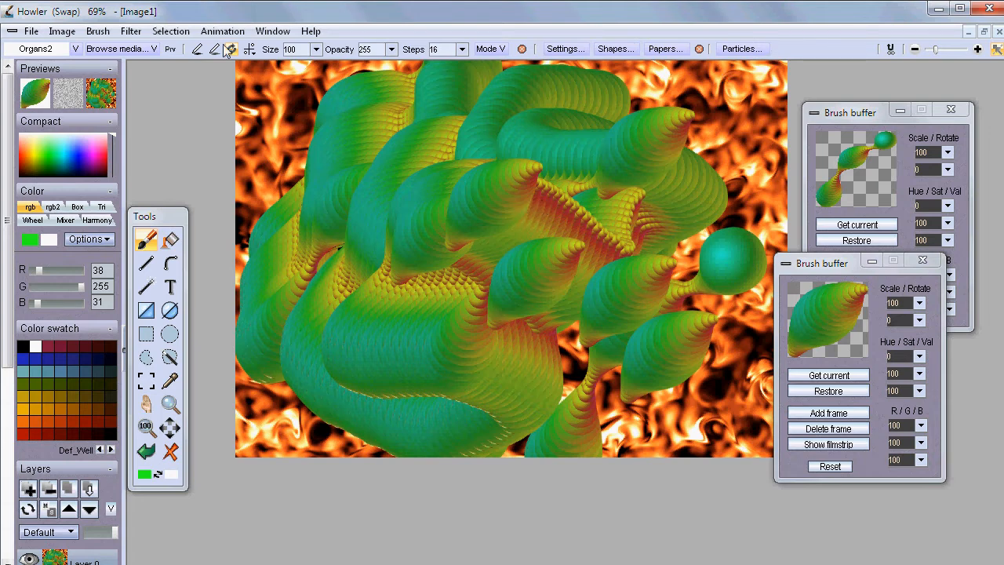
Reactivate the Curve tool to show the saved bulb outline and examine the available roto tool options.
click(172, 265)
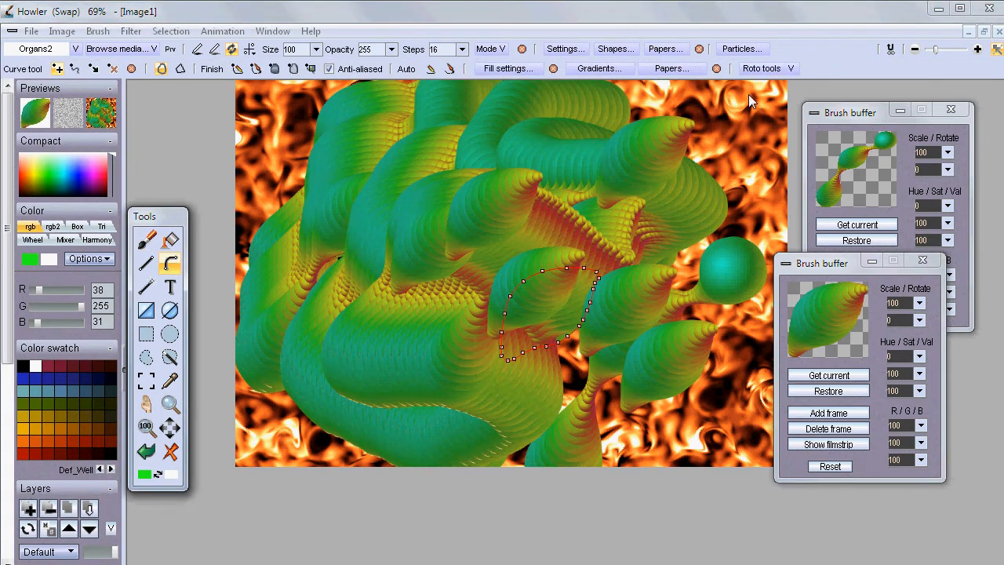
click(774, 69)
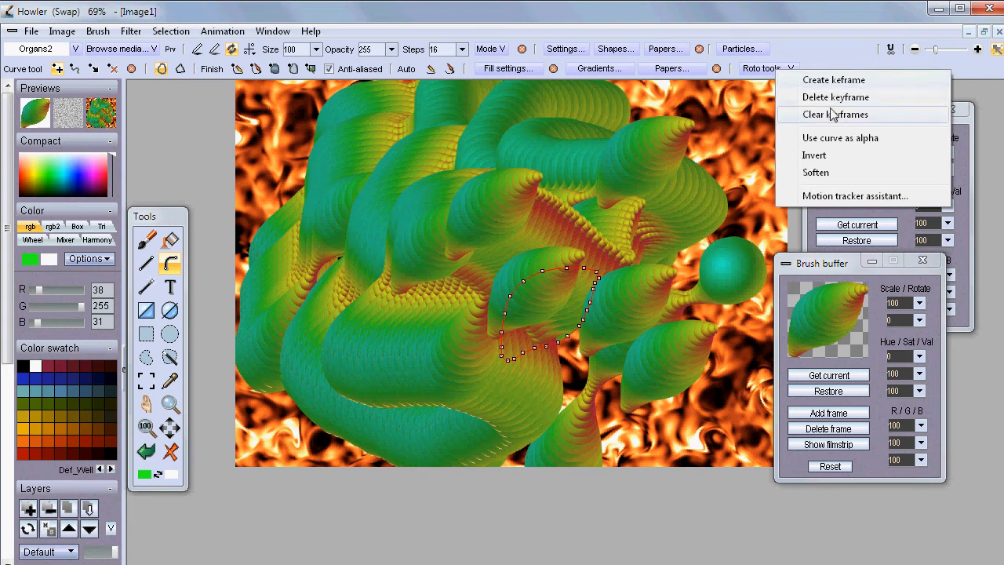
click(818, 14)
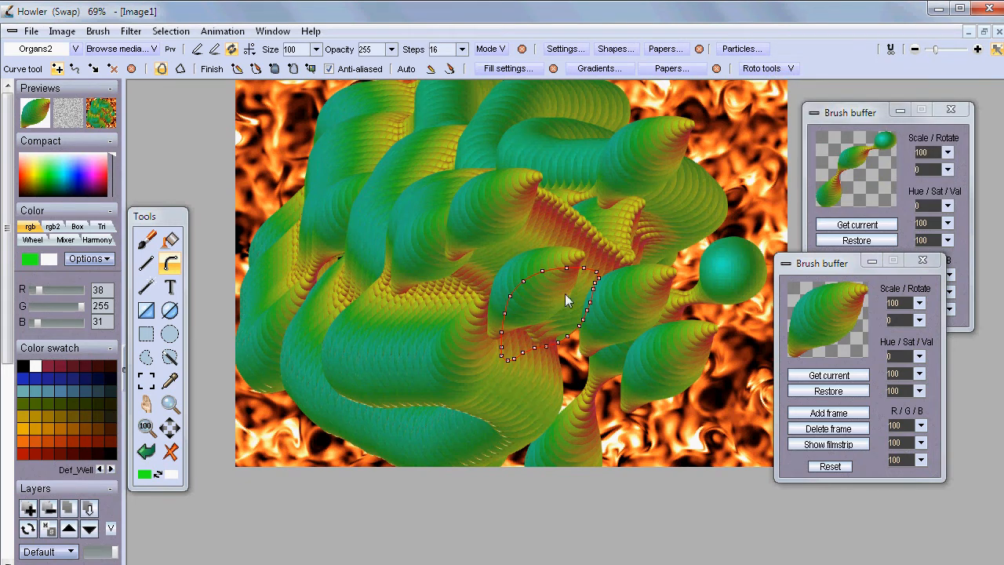